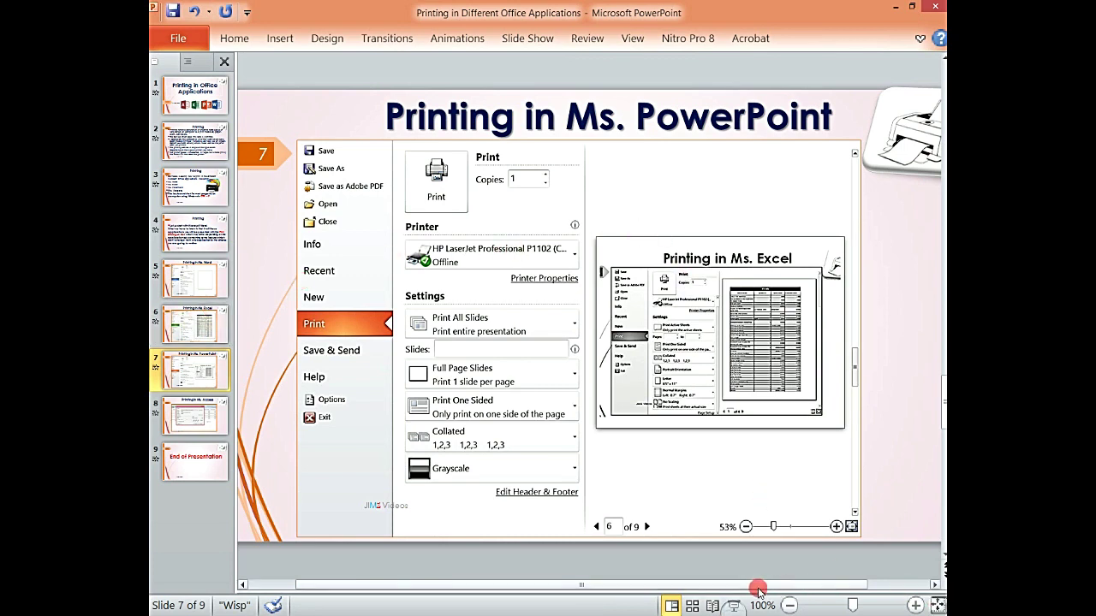
Zoom slide 7 out to 90%, open the presentation's print settings and view the slide range options.
{"action": "left_click", "coordinate": [789, 605]}
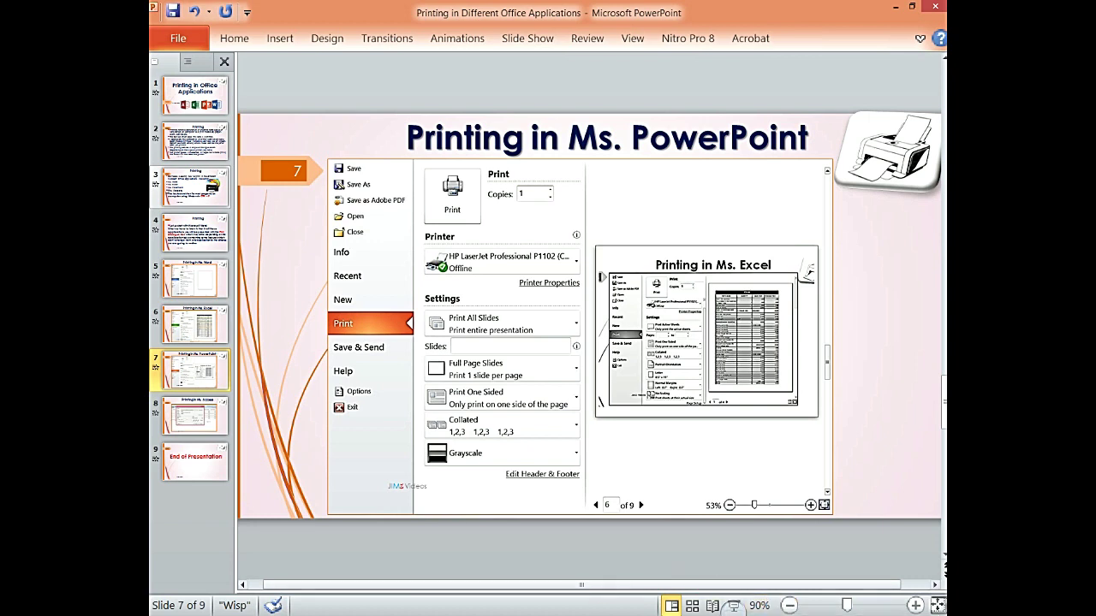
{"action": "mouse_move", "coordinate": [397, 615]}
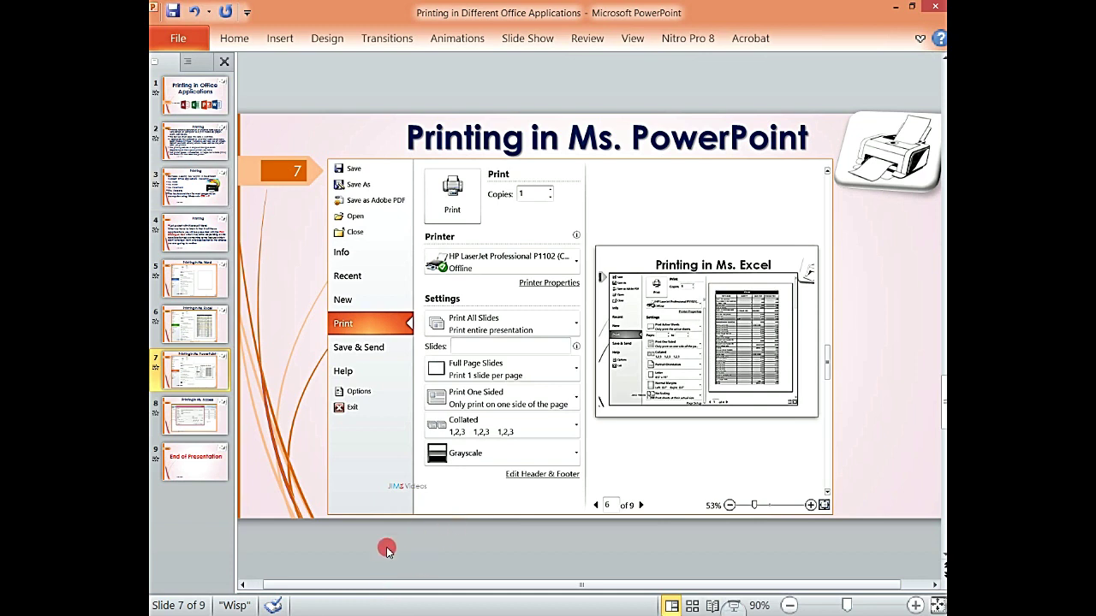
{"action": "key", "text": "ctrl+p"}
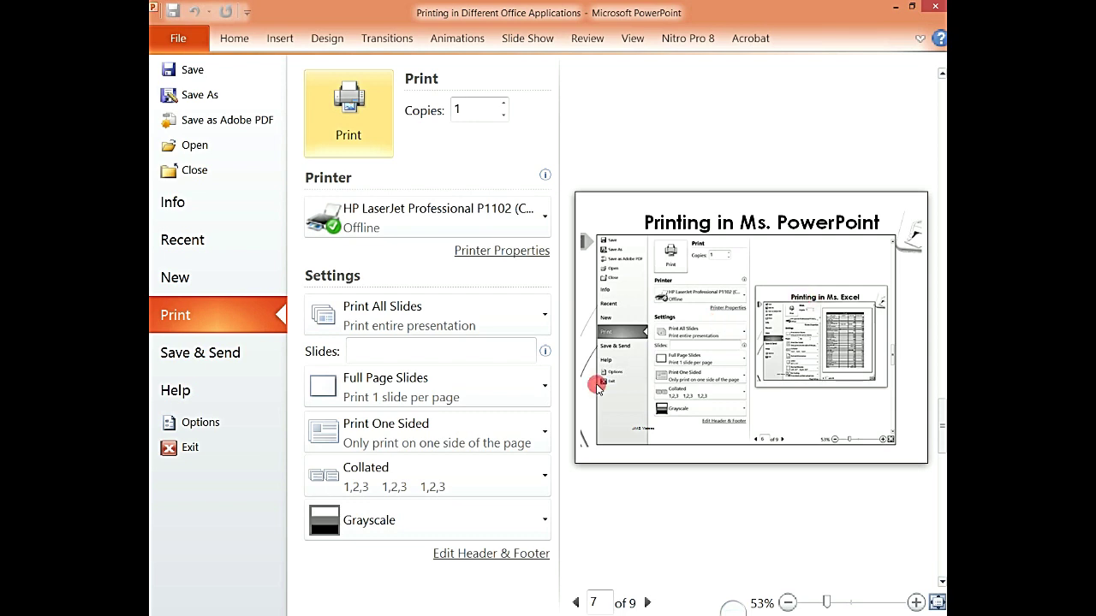
{"action": "left_click", "coordinate": [546, 317]}
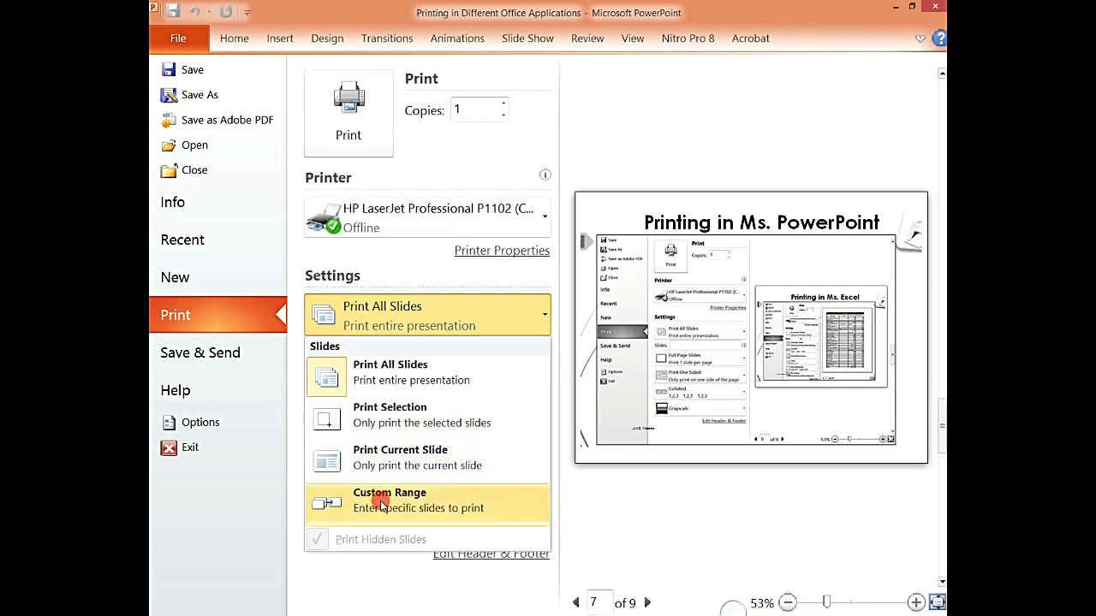
{"action": "left_click", "coordinate": [578, 489]}
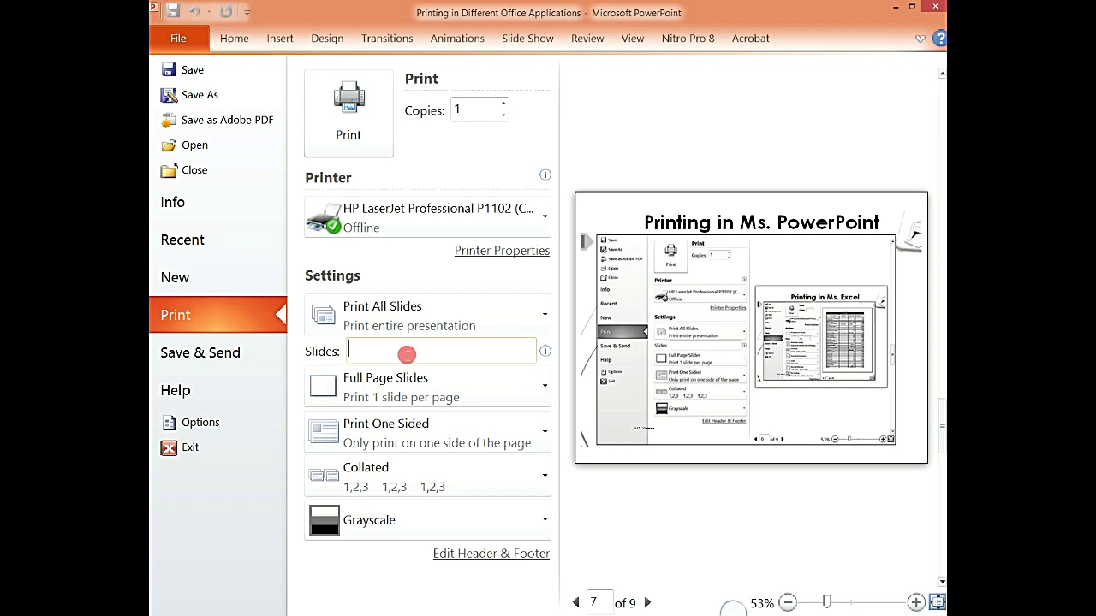
Set the print range to the individual slides 1,3,7.
{"action": "type", "text": "1"}
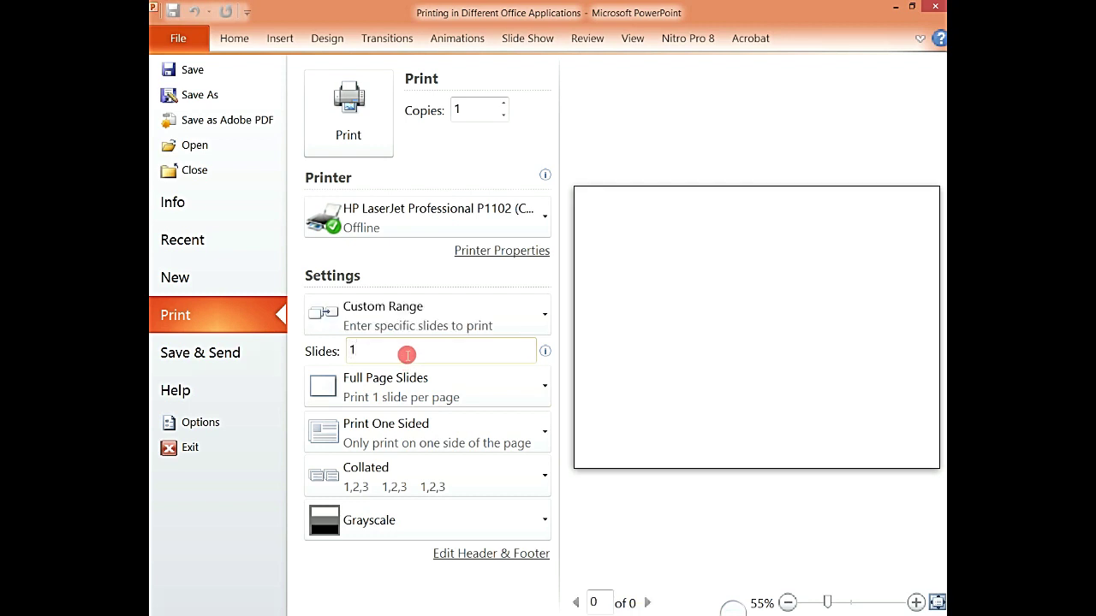
{"action": "type", "text": ",3,7"}
{"action": "left_click", "coordinate": [394, 346]}
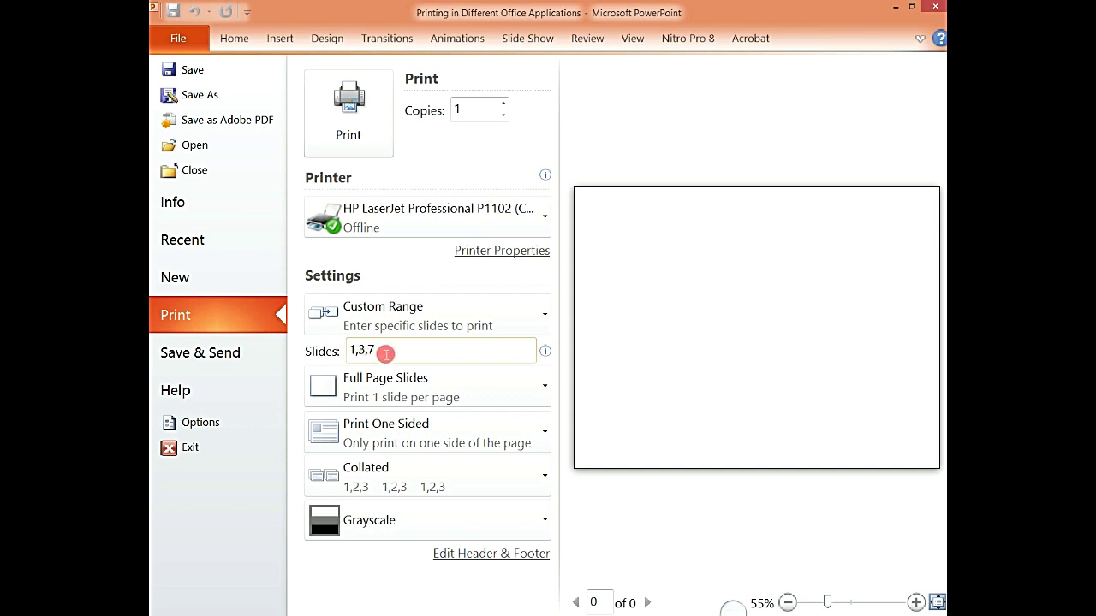
Replace the custom print range with slides 1-6, and change it to just slides 1,6.
{"action": "key", "text": "BackSpace"}
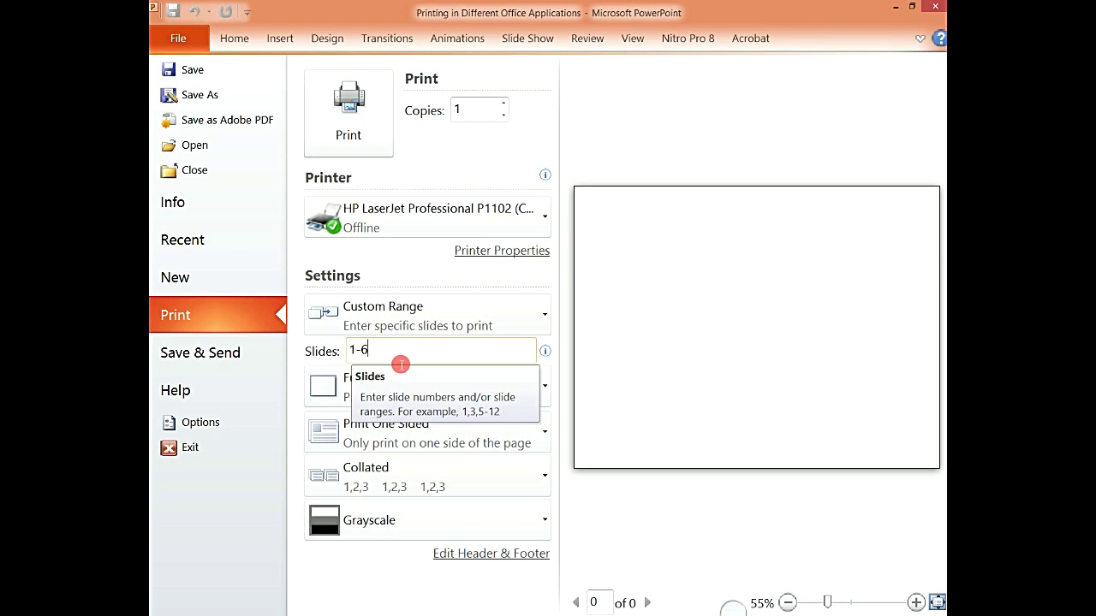
{"action": "left_click", "coordinate": [379, 358]}
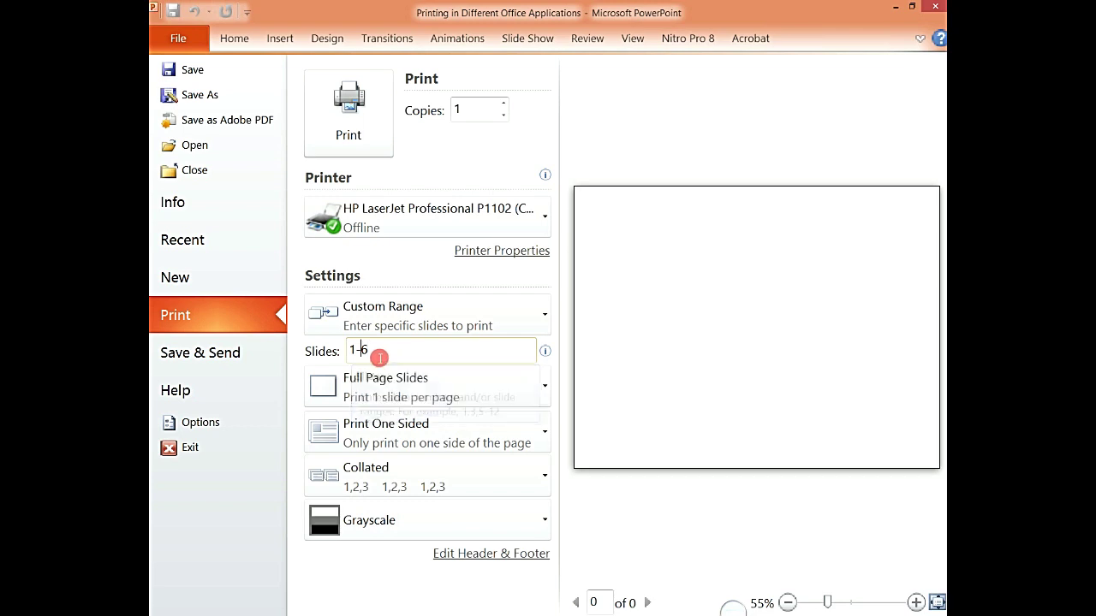
{"action": "key", "text": "BackSpace"}
{"action": "type", "text": ","}
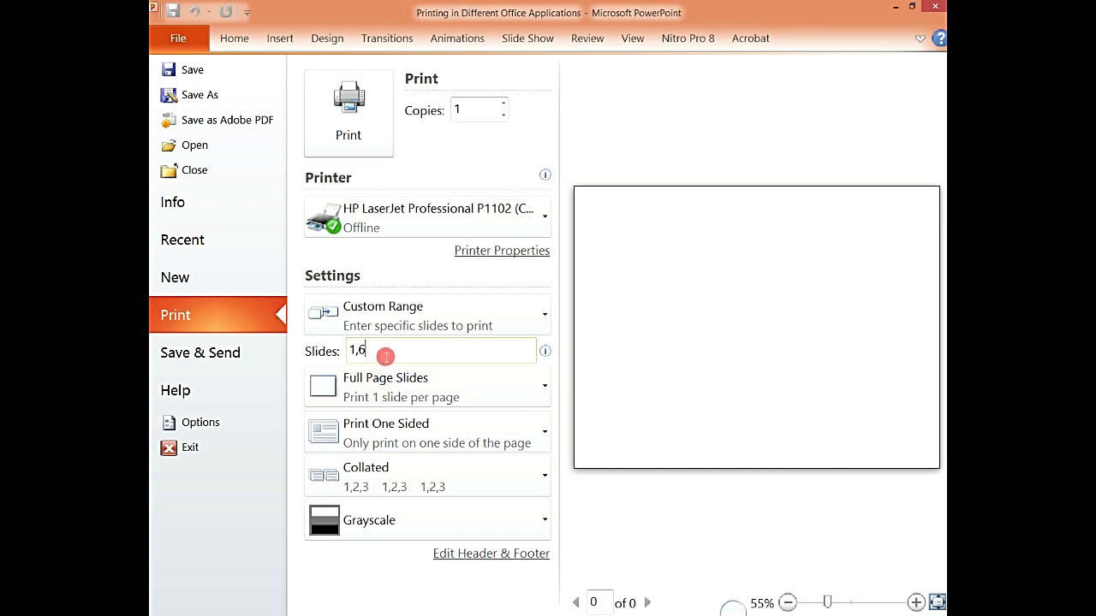
Clear the custom slide range to return to printing all slides.
{"action": "key", "text": "BackSpace"}
{"action": "key", "text": "BackSpace"}
{"action": "key", "text": "BackSpace"}
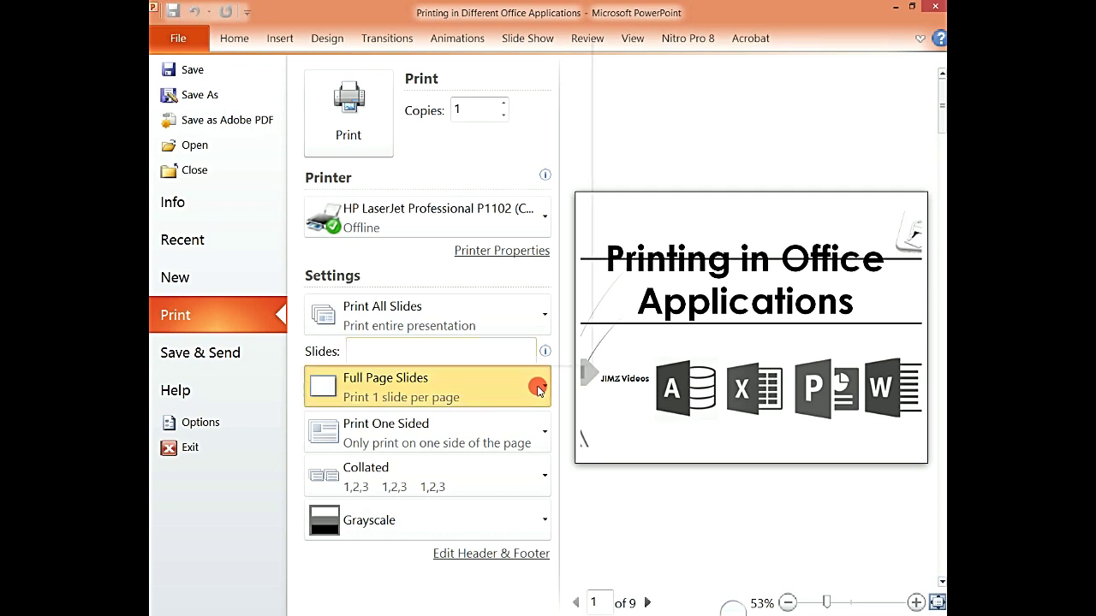
Set the print layout to 2 Slides handouts and view the slide range options.
{"action": "left_click", "coordinate": [540, 390]}
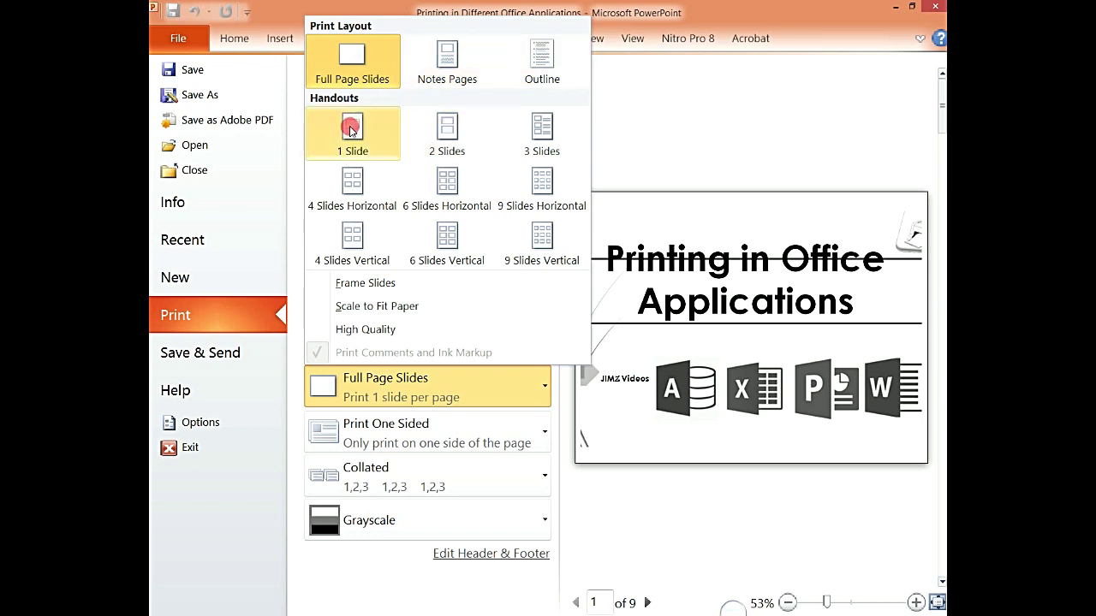
{"action": "left_click", "coordinate": [446, 128]}
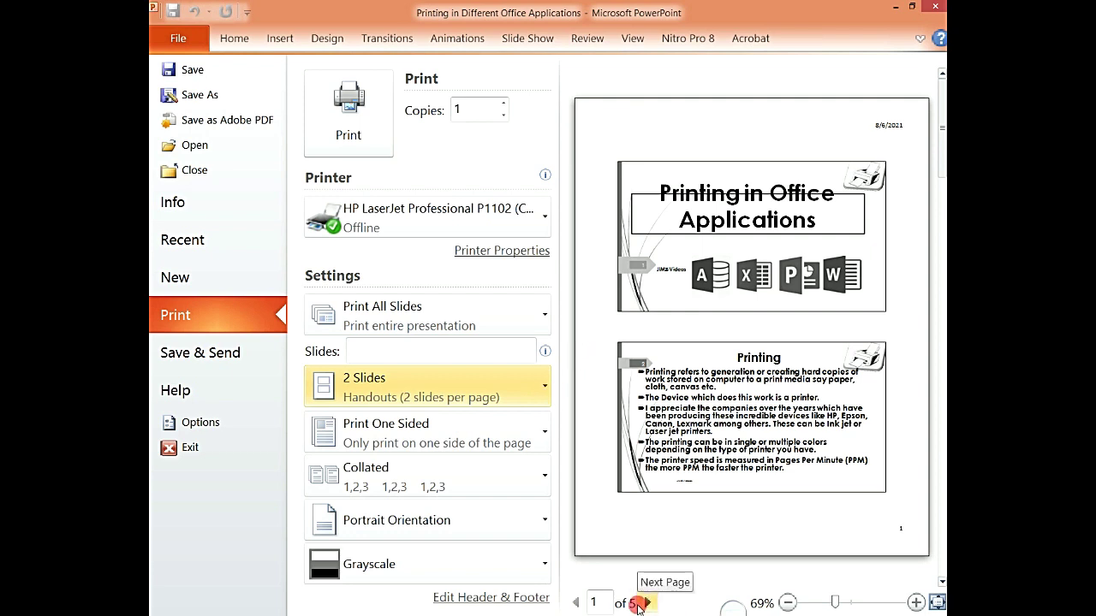
{"action": "left_click", "coordinate": [526, 317]}
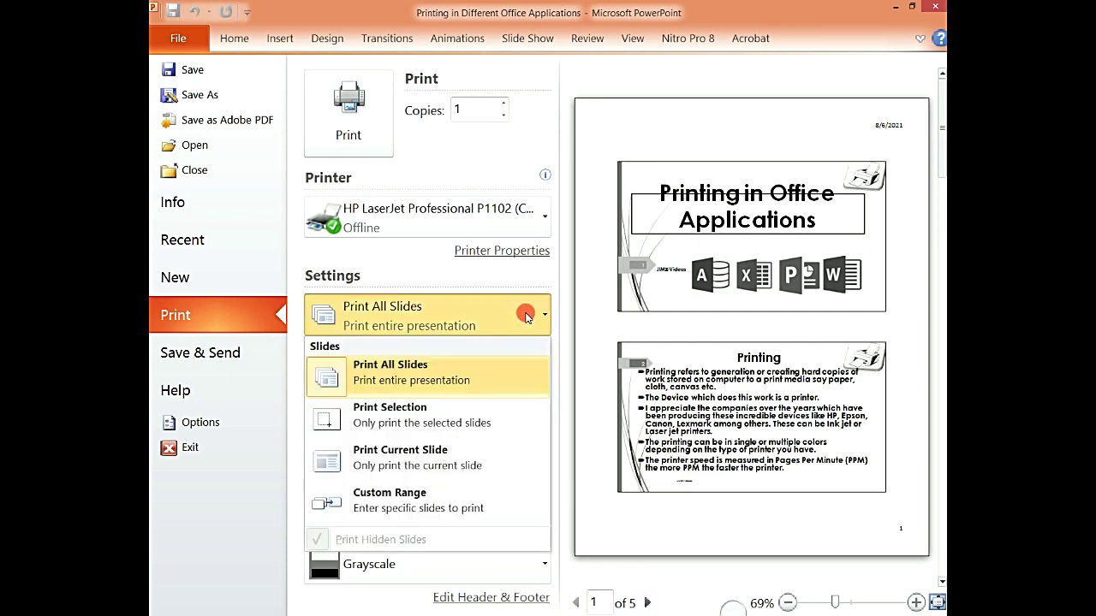
{"action": "left_click", "coordinate": [599, 277]}
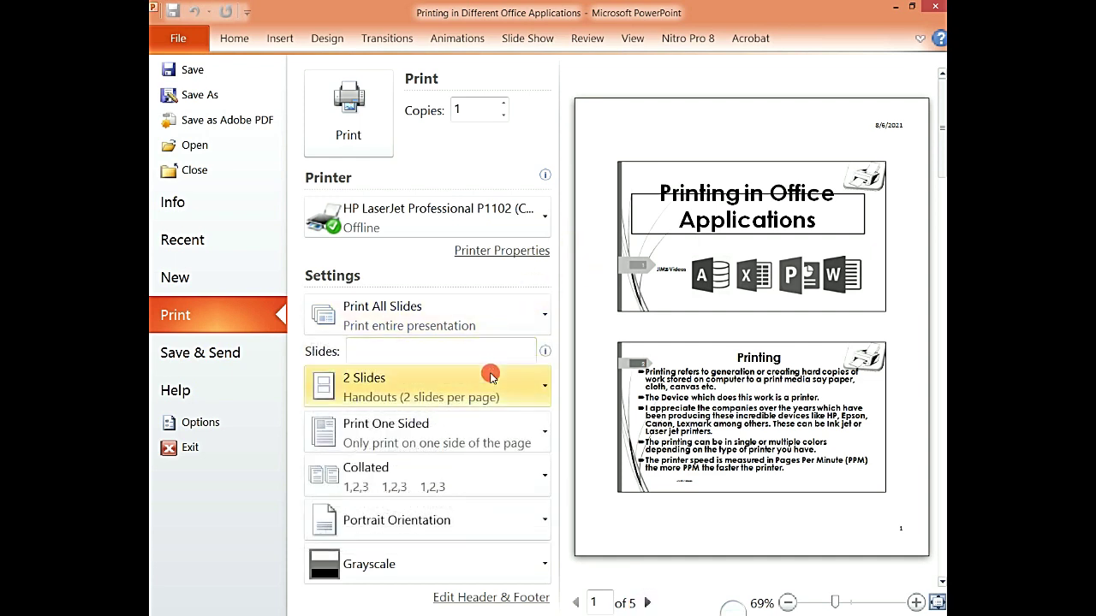
Switch the print layout to Full Page Slides and back to 2 Slides handouts to compare them.
{"action": "left_click", "coordinate": [491, 380]}
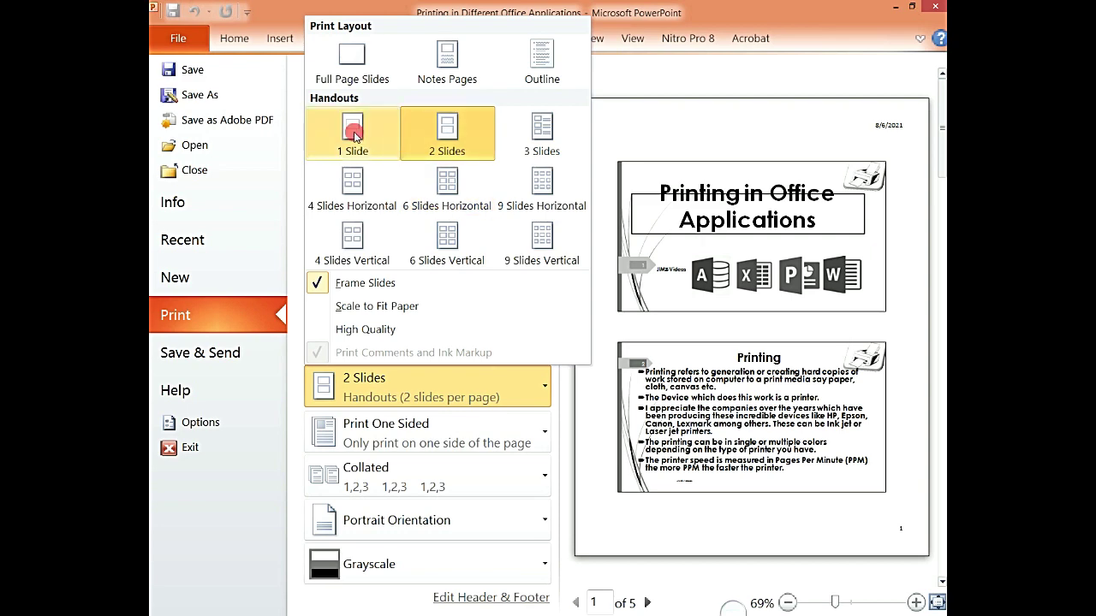
{"action": "left_click", "coordinate": [351, 67]}
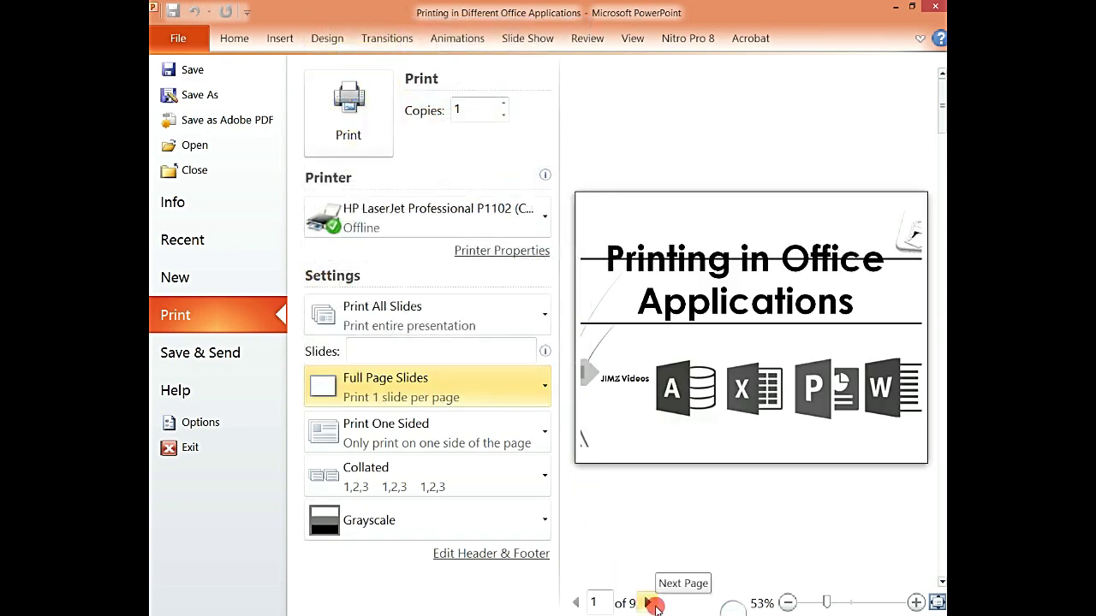
{"action": "left_click", "coordinate": [524, 390]}
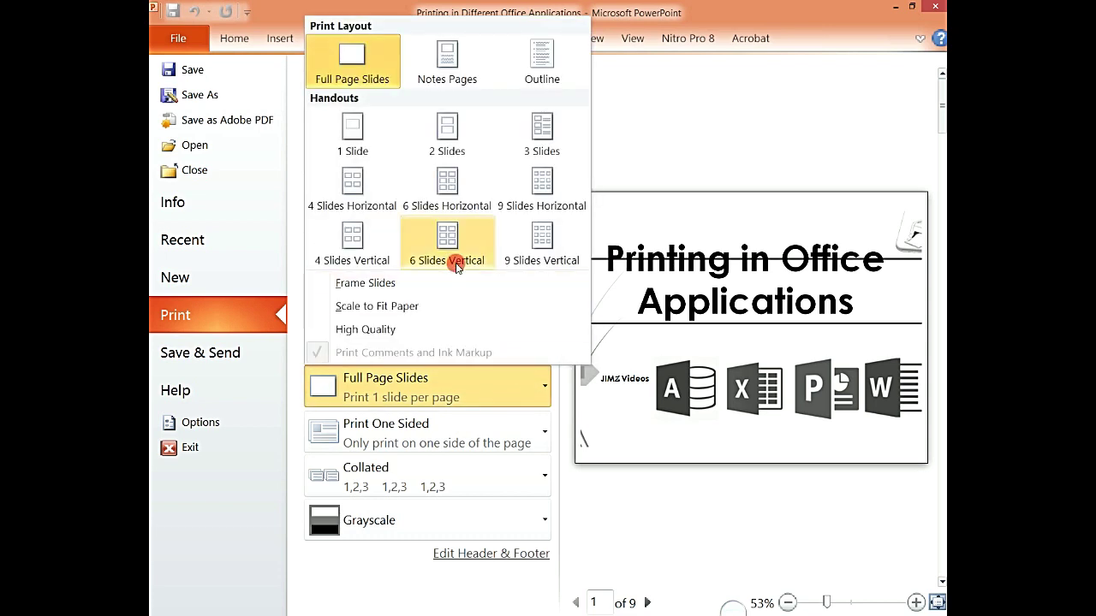
{"action": "left_click", "coordinate": [451, 134]}
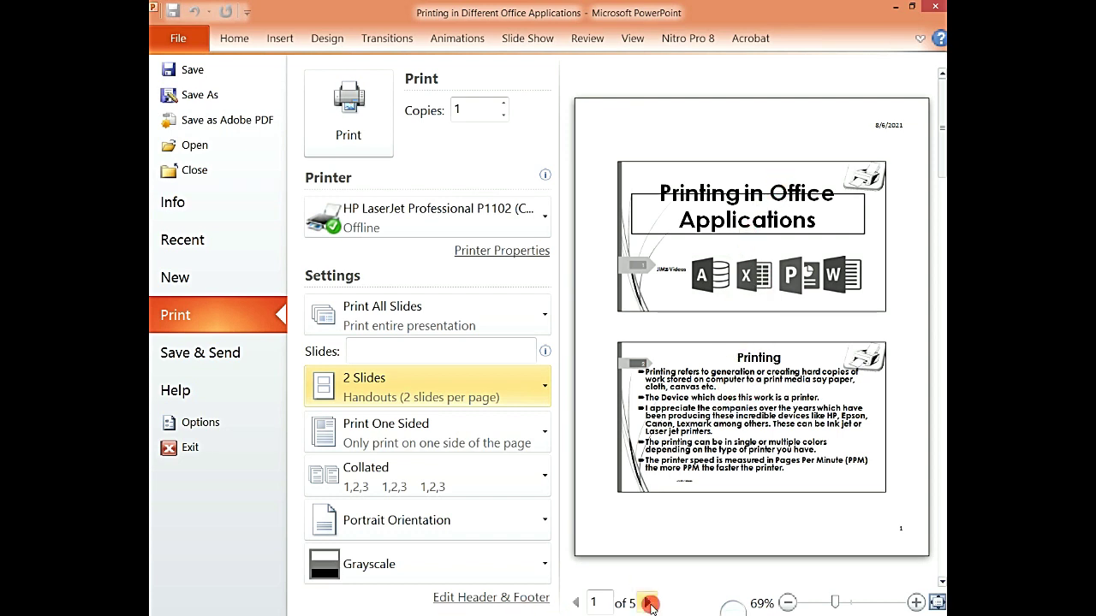
Try the 3 Slides handout layout, followed by 4 Slides Horizontal.
{"action": "left_click", "coordinate": [519, 392]}
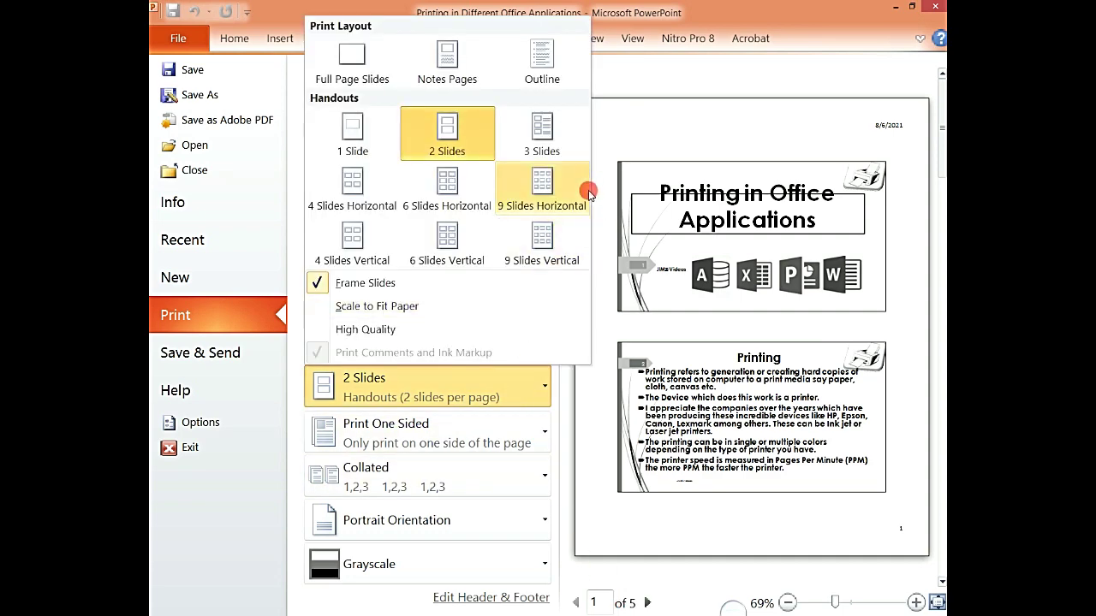
{"action": "left_click", "coordinate": [548, 141]}
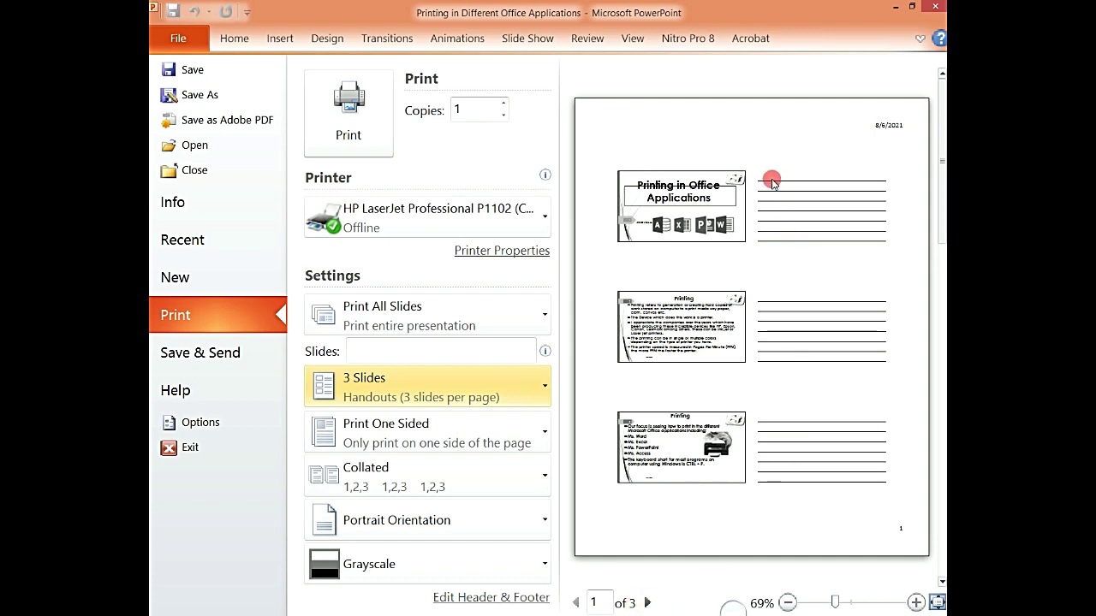
{"action": "left_click", "coordinate": [485, 387]}
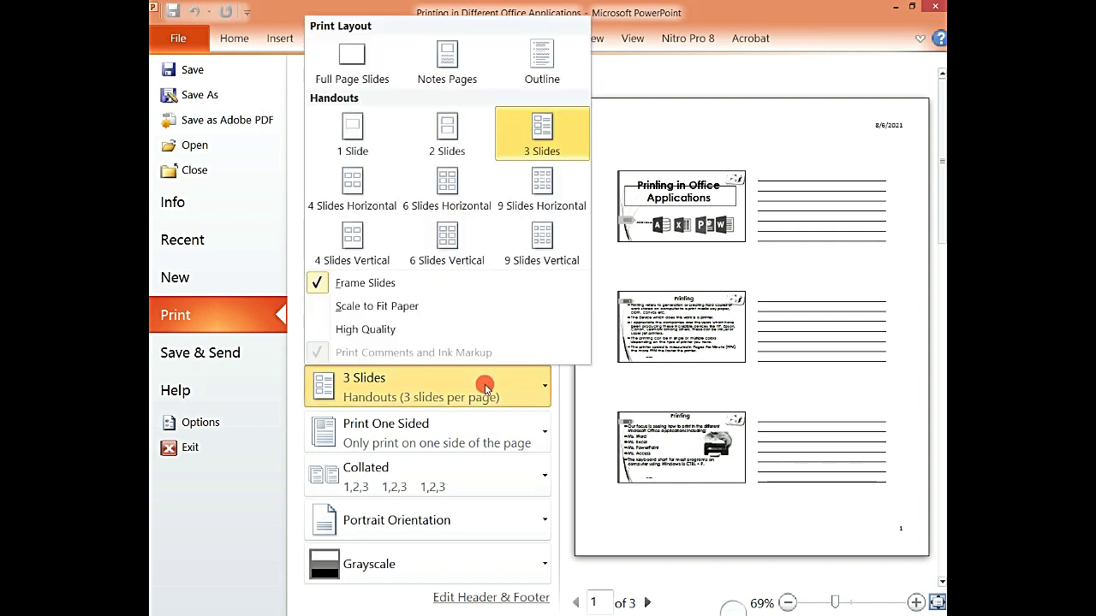
{"action": "left_click", "coordinate": [355, 182]}
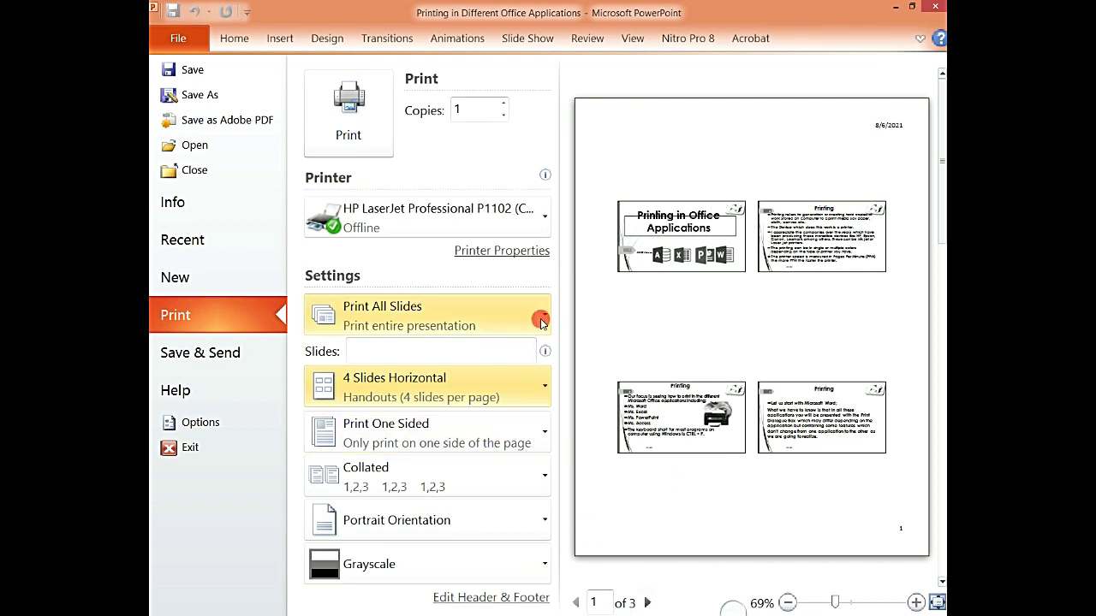
Set the handout layout to 6 Slides Horizontal and page through the print preview to page 2.
{"action": "left_click", "coordinate": [516, 380]}
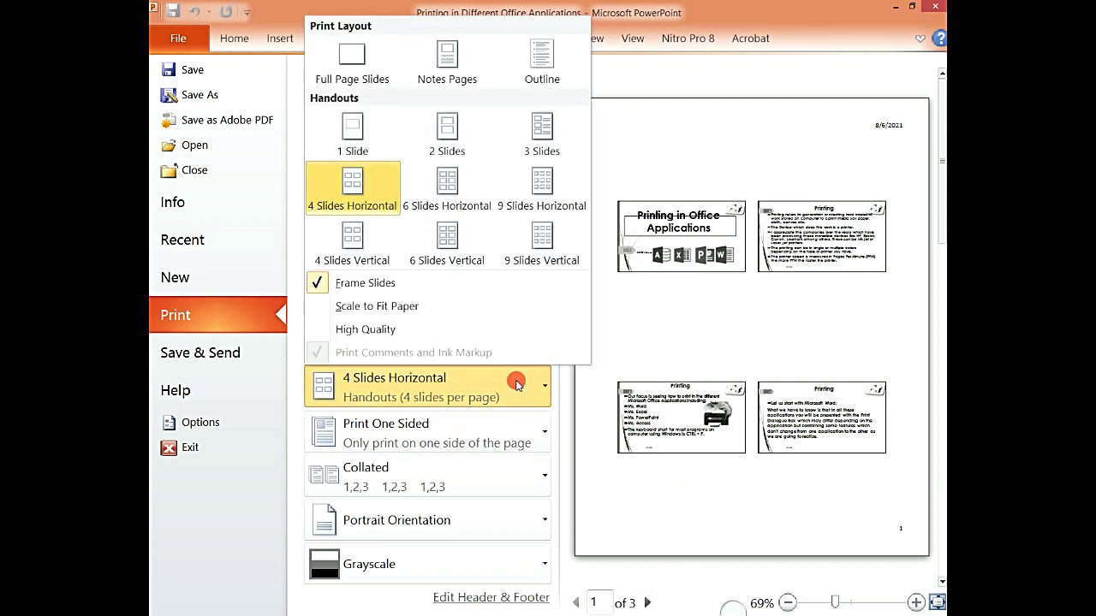
{"action": "left_click", "coordinate": [451, 181]}
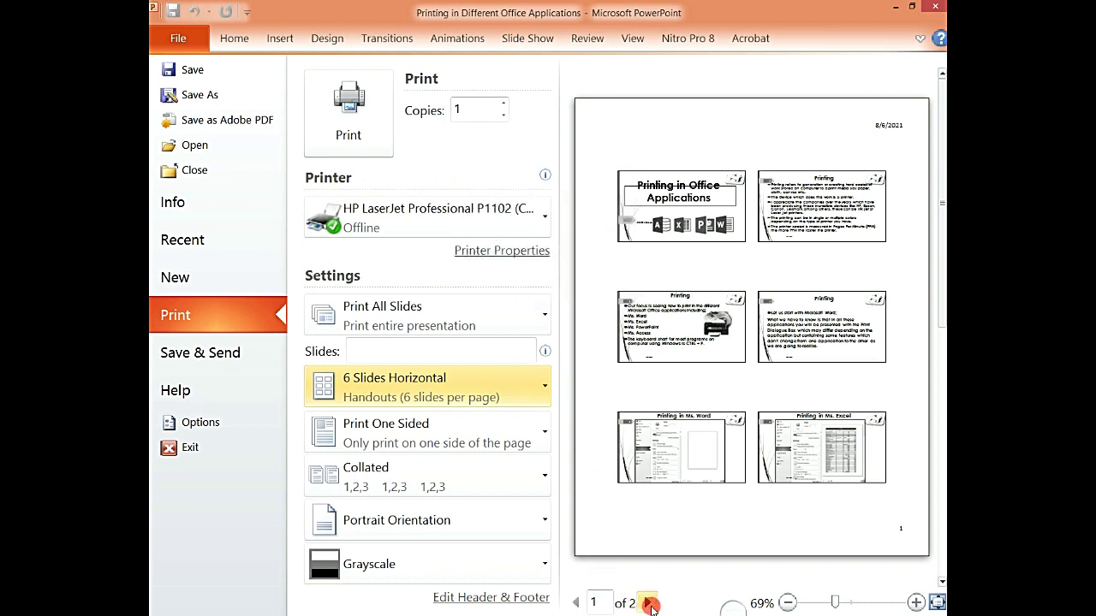
{"action": "left_click", "coordinate": [647, 602]}
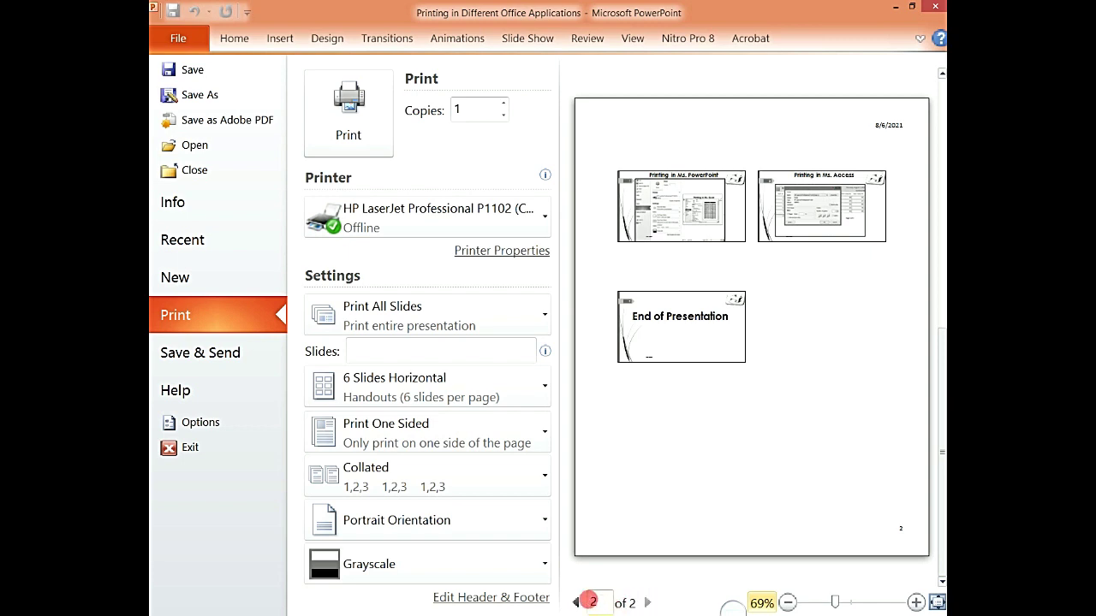
{"action": "left_click", "coordinate": [576, 602]}
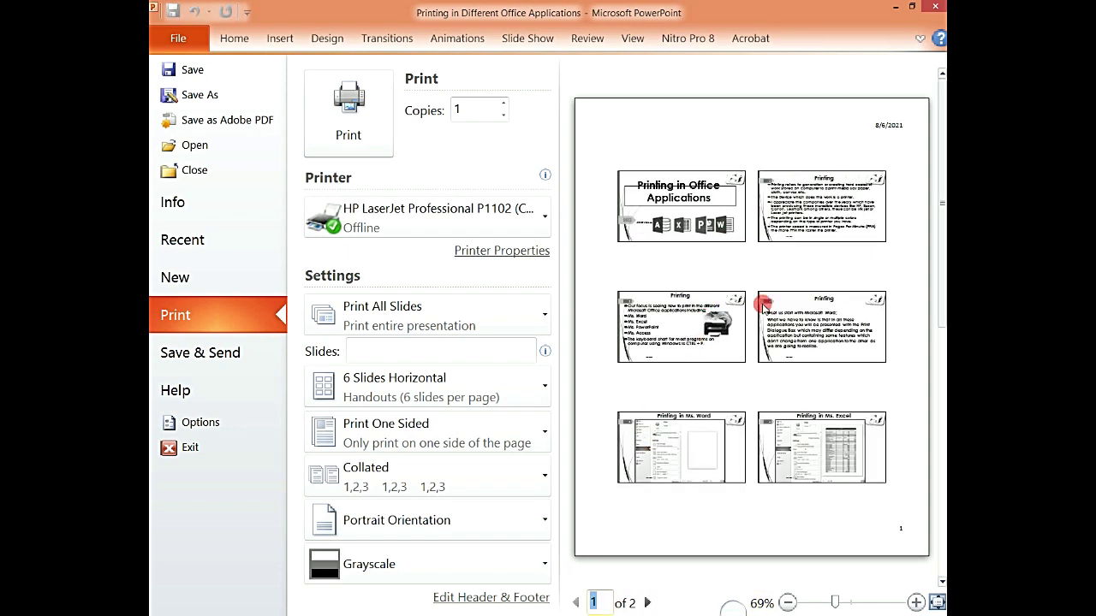
{"action": "left_click", "coordinate": [647, 603]}
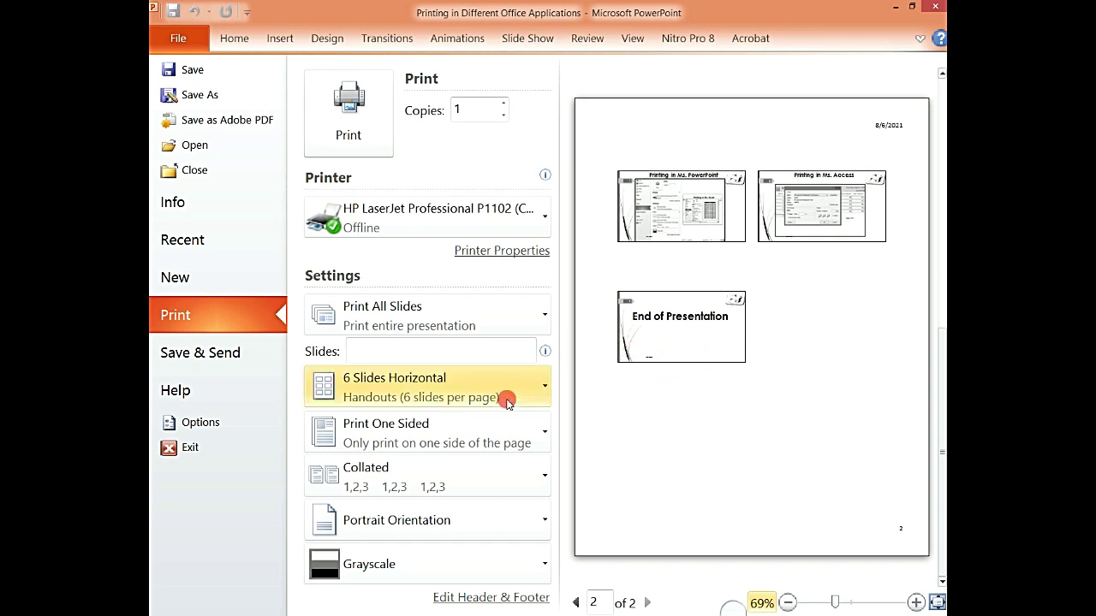
Examine the available handout layouts, slide range options and color modes in the print settings.
{"action": "left_click", "coordinate": [539, 391]}
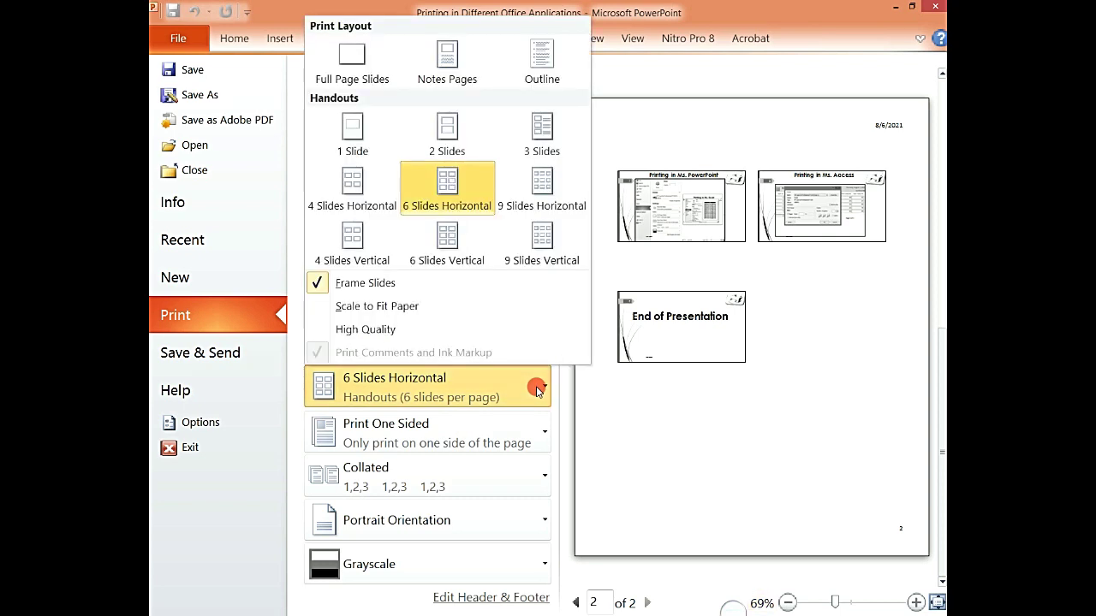
{"action": "left_click", "coordinate": [648, 400]}
{"action": "left_click", "coordinate": [541, 321]}
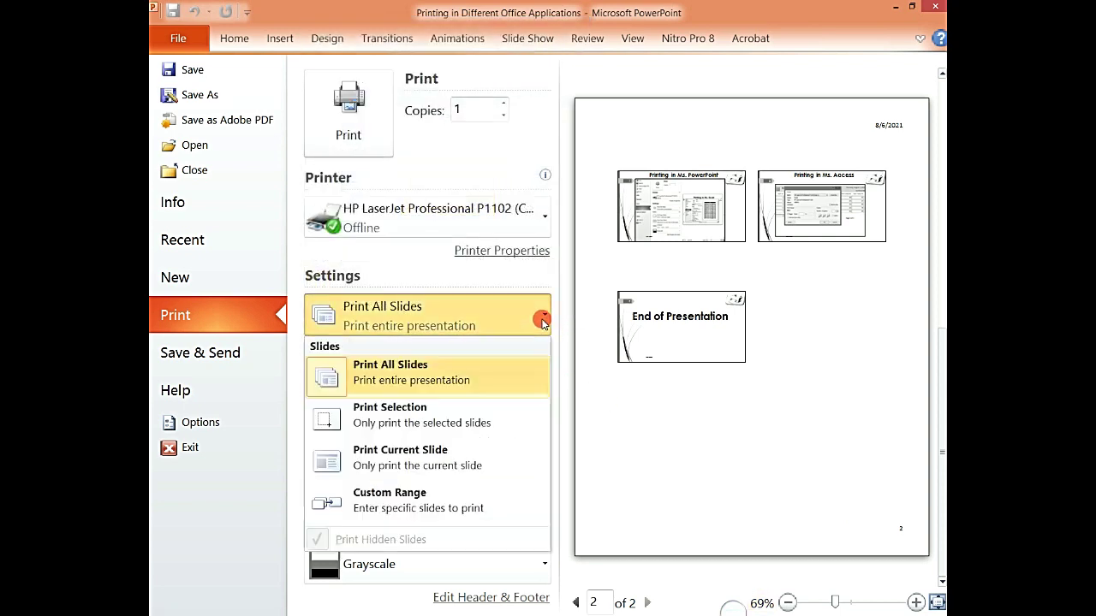
{"action": "left_click", "coordinate": [631, 459]}
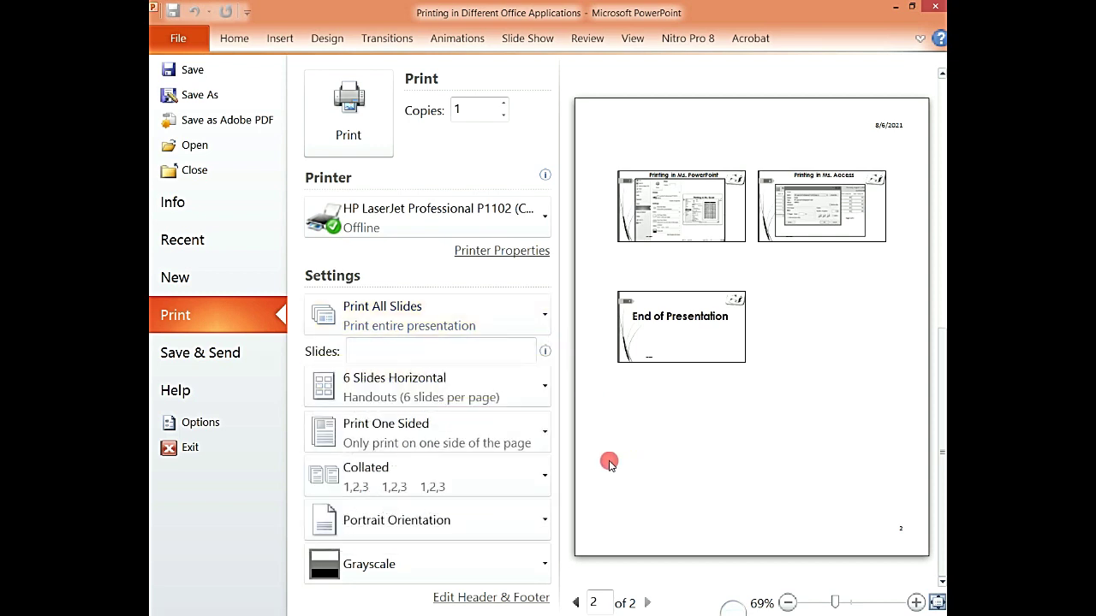
{"action": "left_click", "coordinate": [542, 388]}
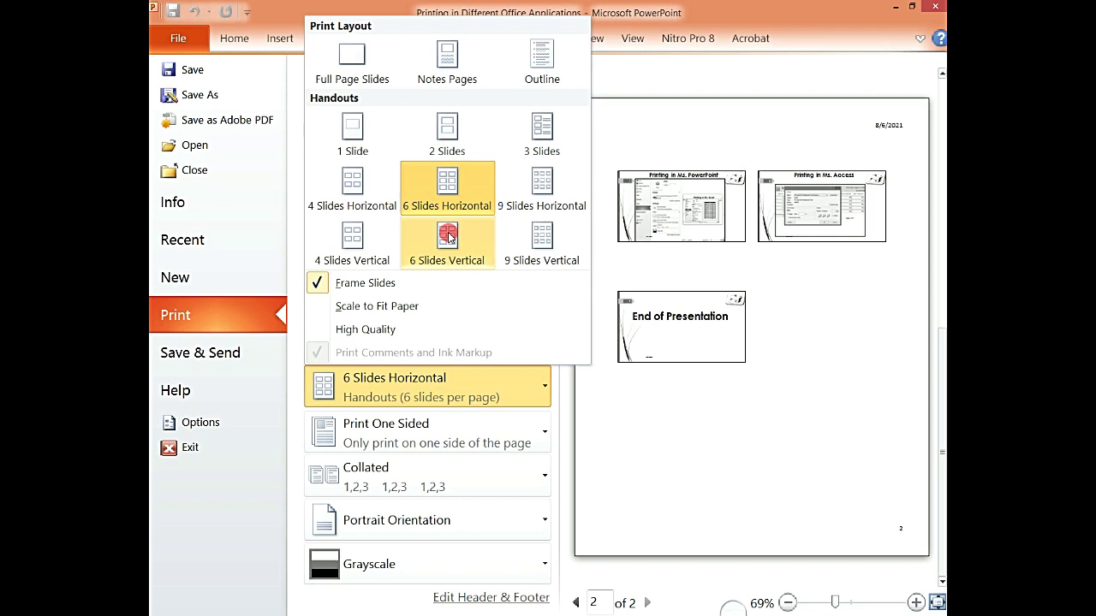
{"action": "left_click", "coordinate": [611, 265]}
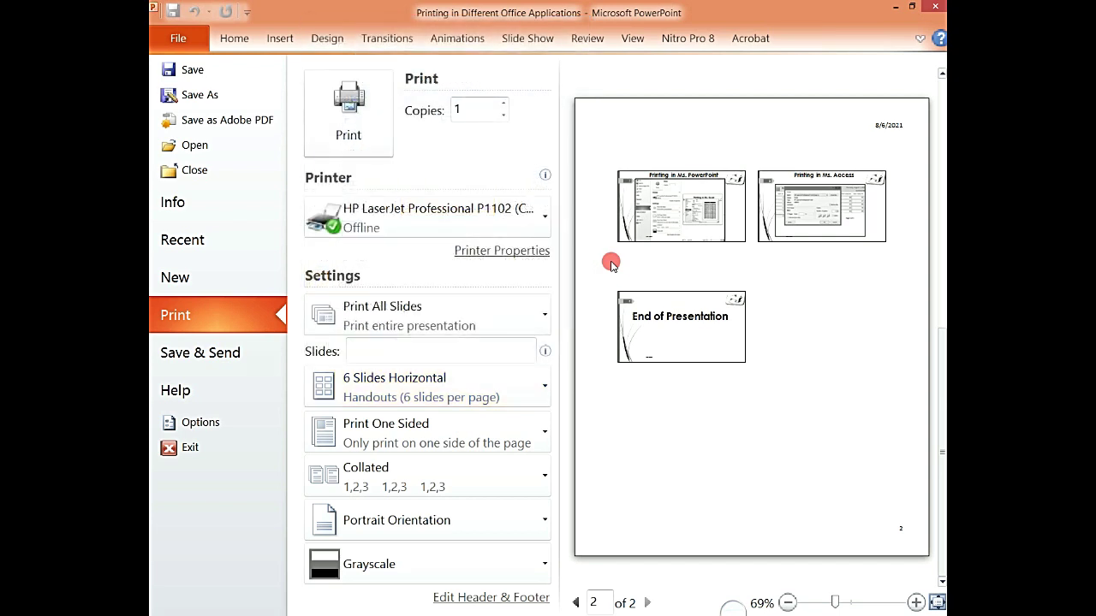
{"action": "left_click", "coordinate": [534, 562]}
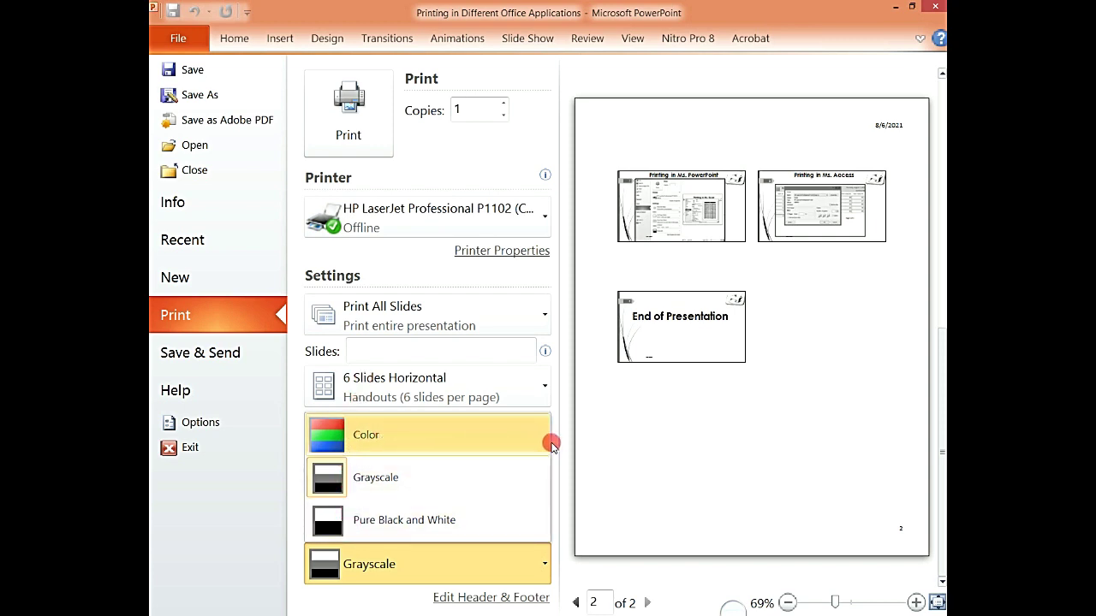
{"action": "left_click", "coordinate": [621, 475]}
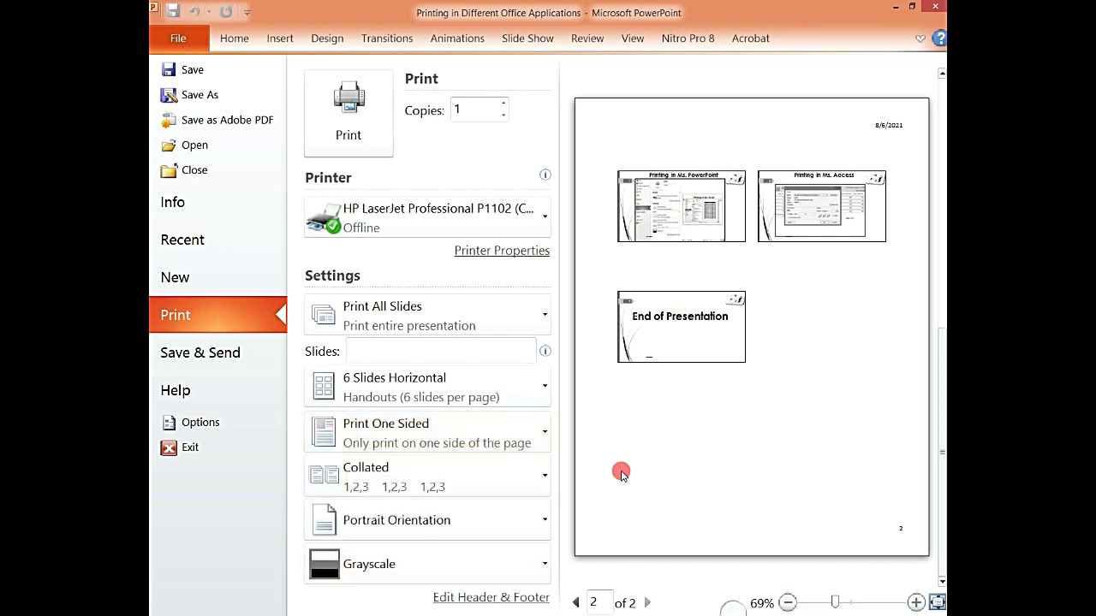